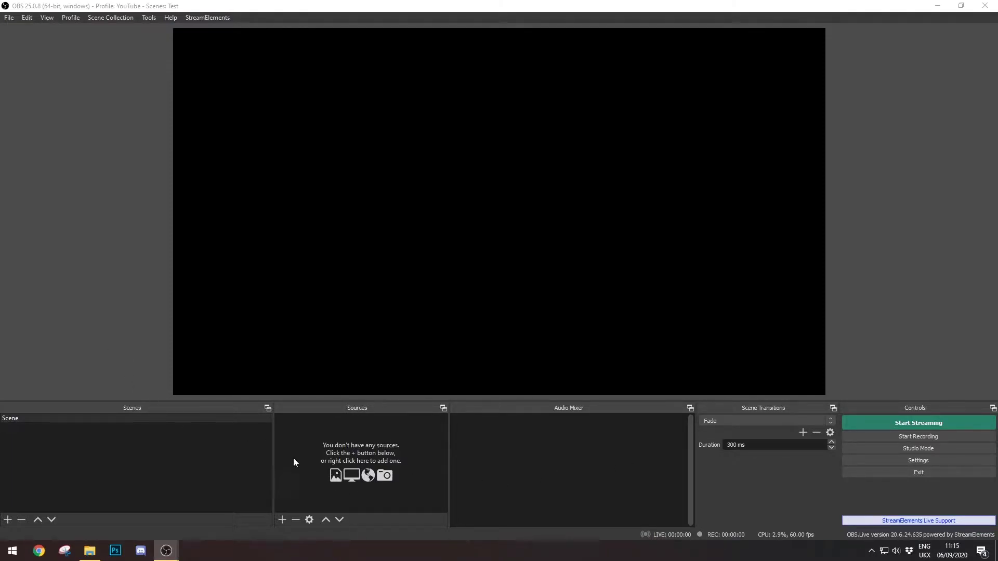
Step: Add a new Image source named 'Overlay'
click(282, 519)
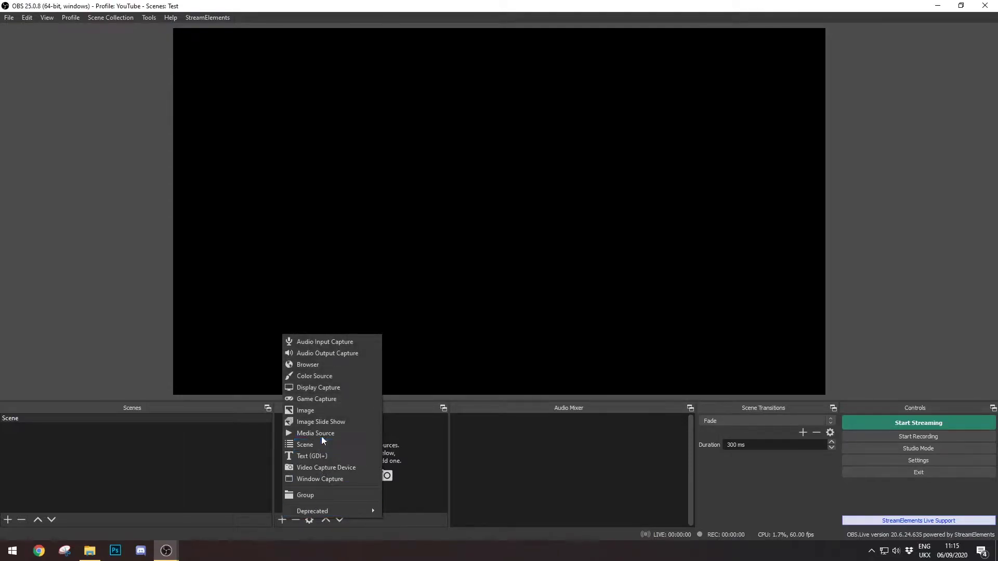
click(342, 411)
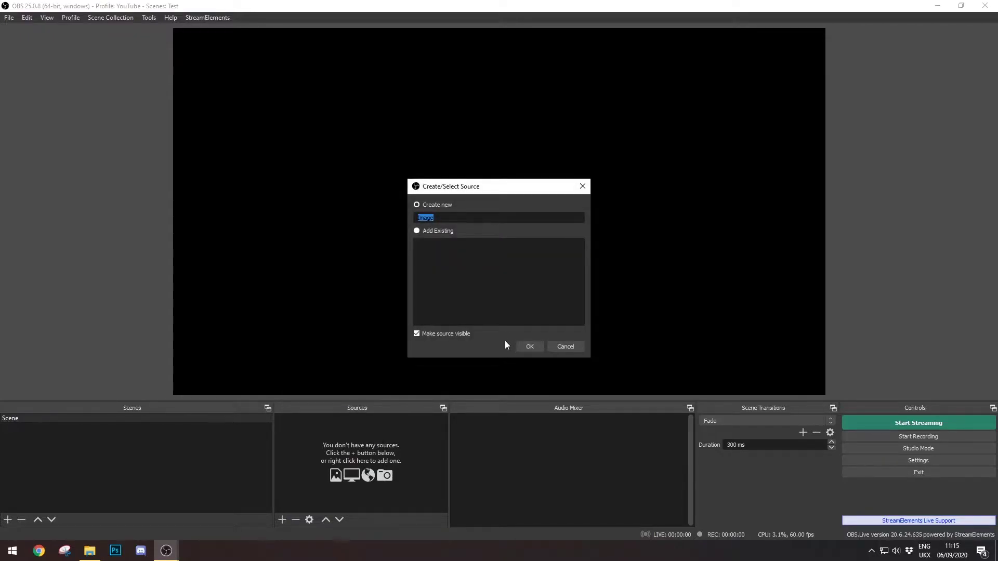
text(Overlay)
key(Return)
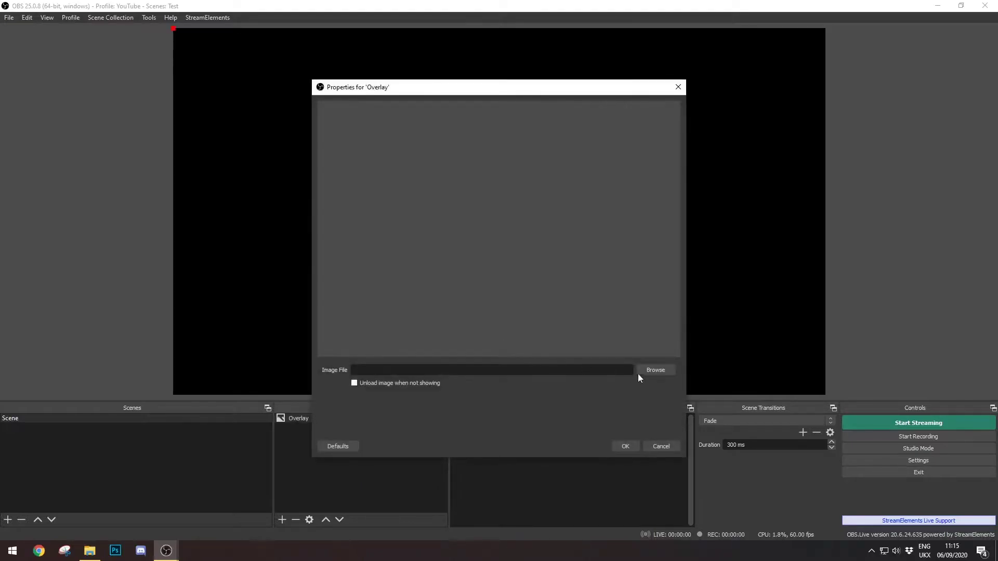
Step: Load 'Overlay 1 - 16-9 webcam with chat.png' from the Paradise Dream Mega Pack Overlays folder
click(653, 373)
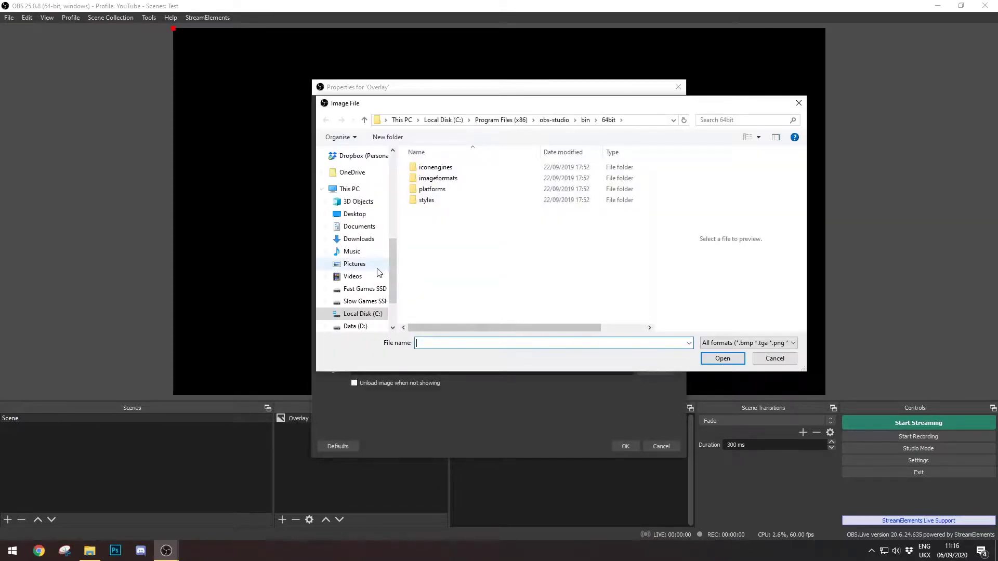
scroll(378, 273, up, 2)
scroll(372, 276, down, 4)
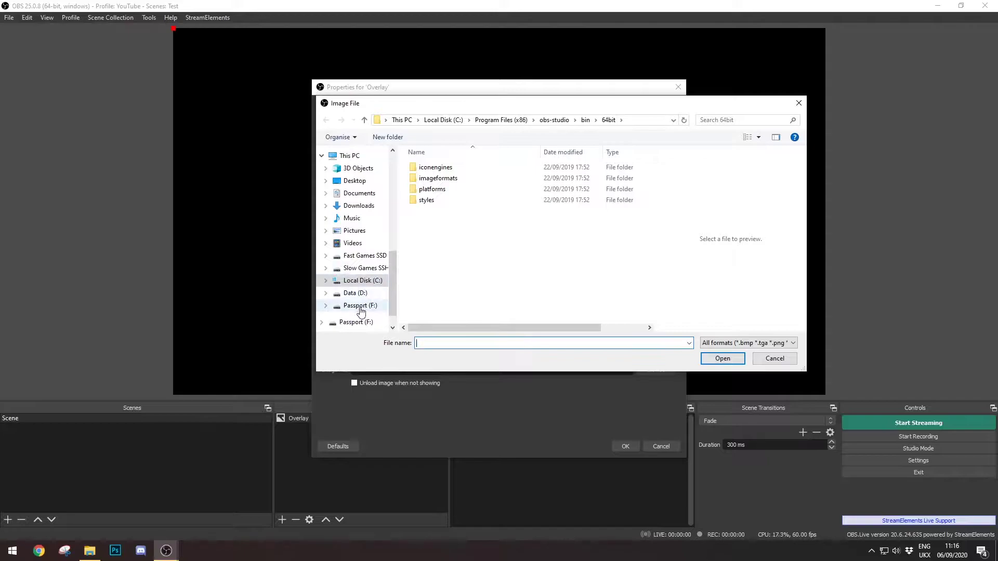
scroll(364, 302, up, 6)
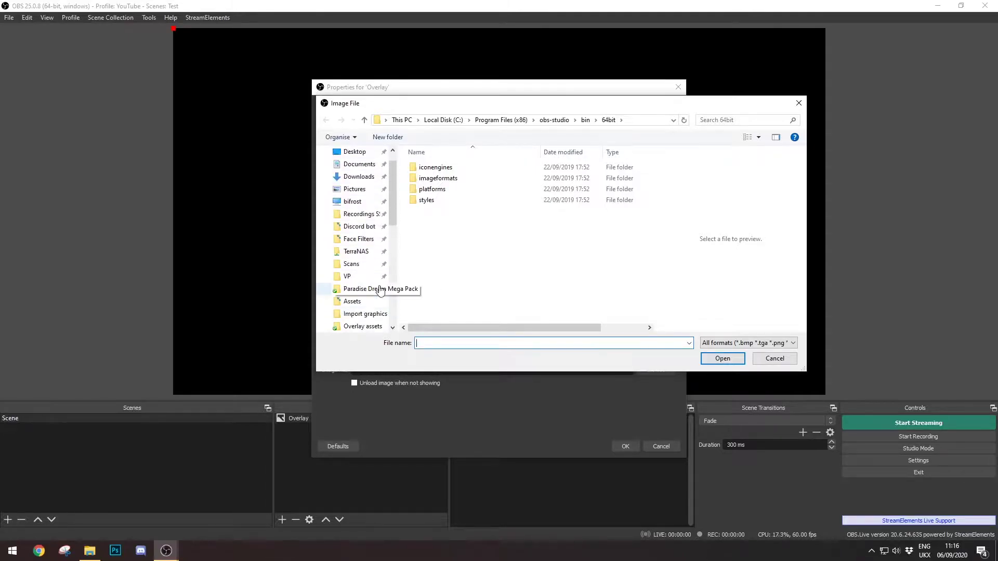
scroll(367, 324, down, 1)
scroll(364, 318, down, 1)
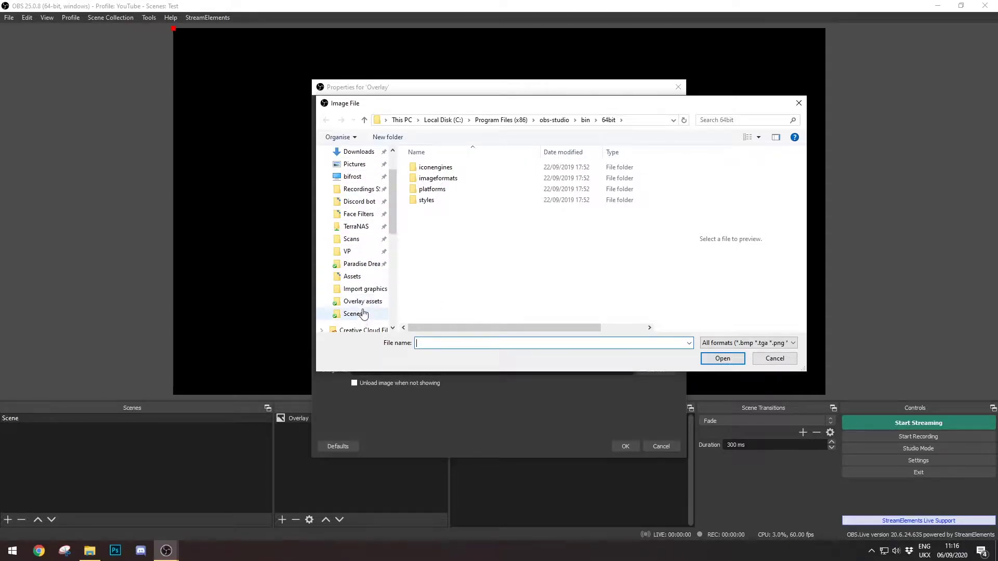
click(360, 264)
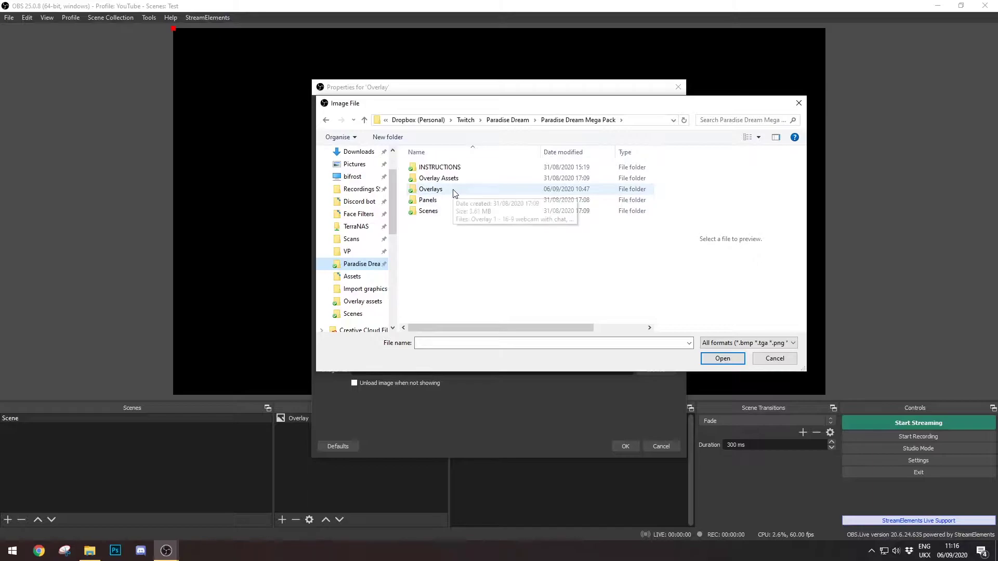
double_click(430, 190)
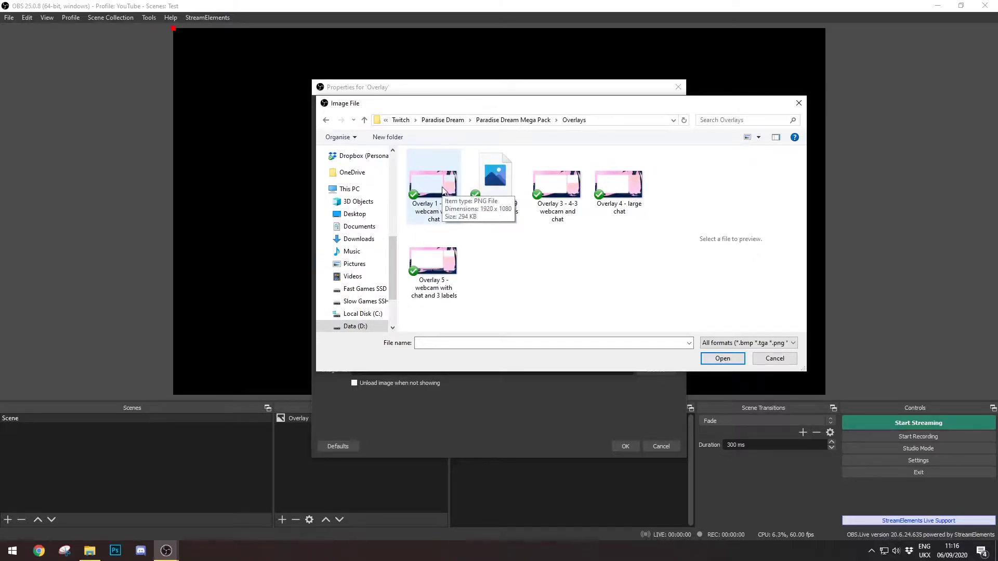
click(442, 190)
click(722, 358)
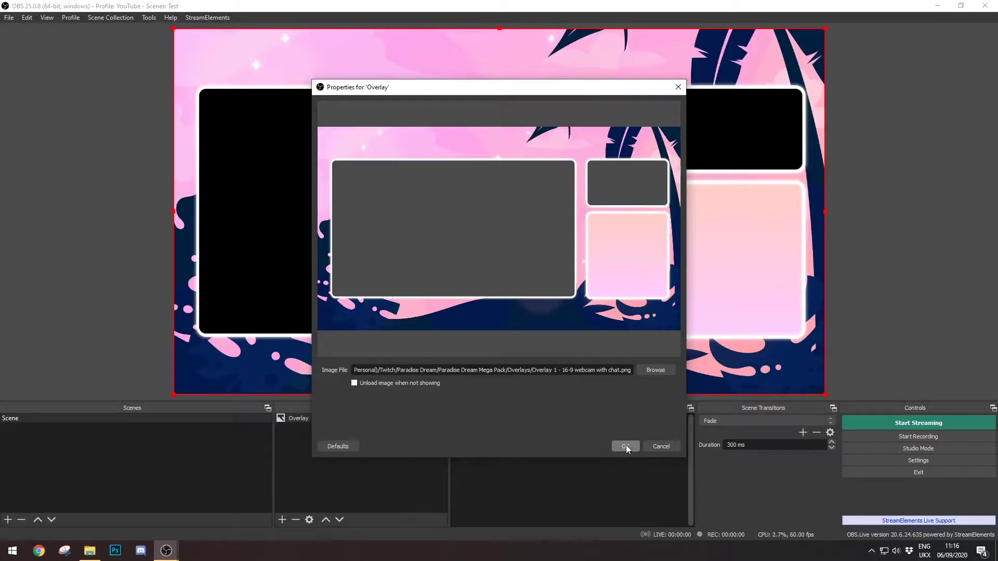
Step: Confirm the overlay image settings, keep it filling the full canvas, then deselect it
click(626, 446)
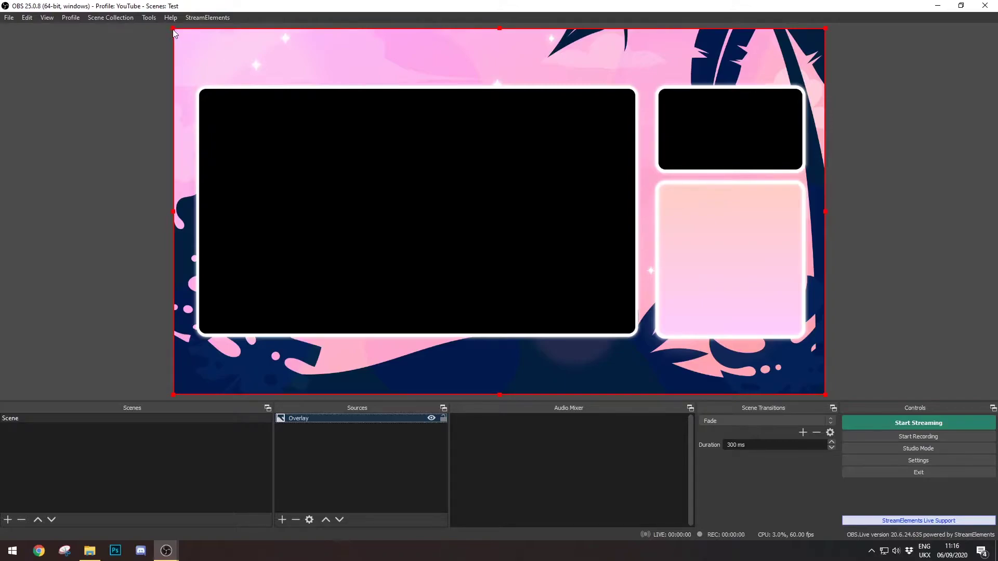
drag(173, 29, 177, 85)
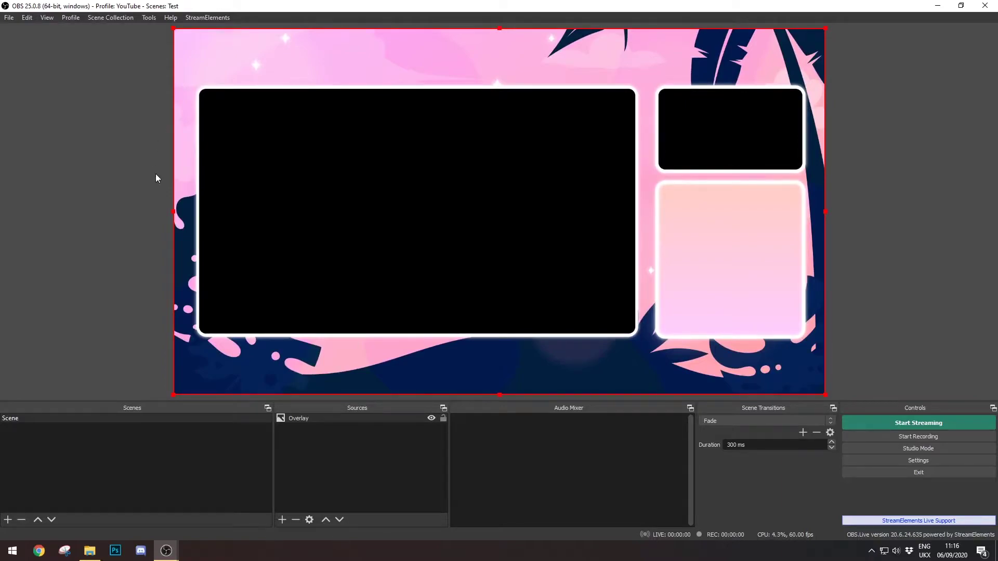
click(152, 205)
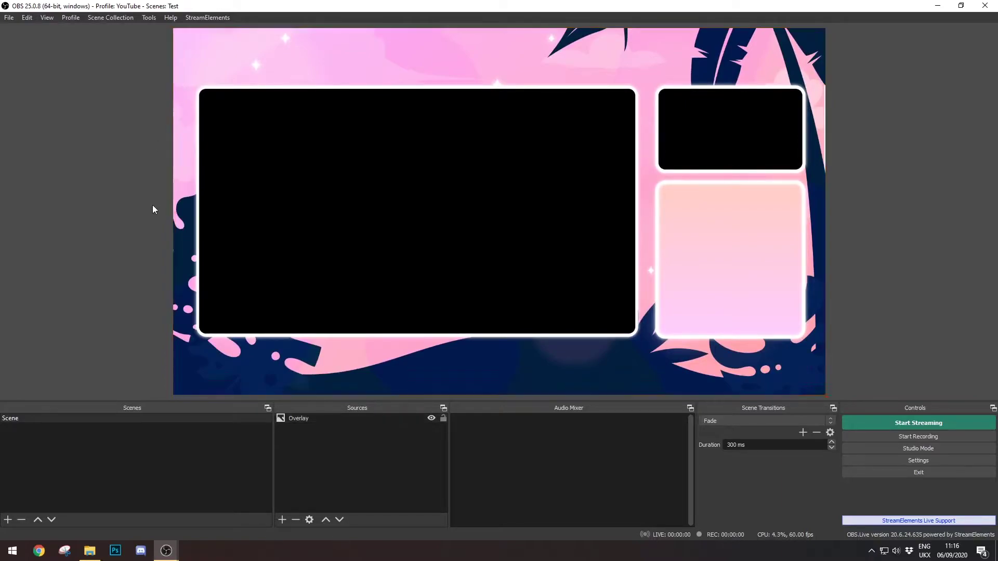
Step: Add a new Video Capture Device source named 'Webcam'
click(282, 521)
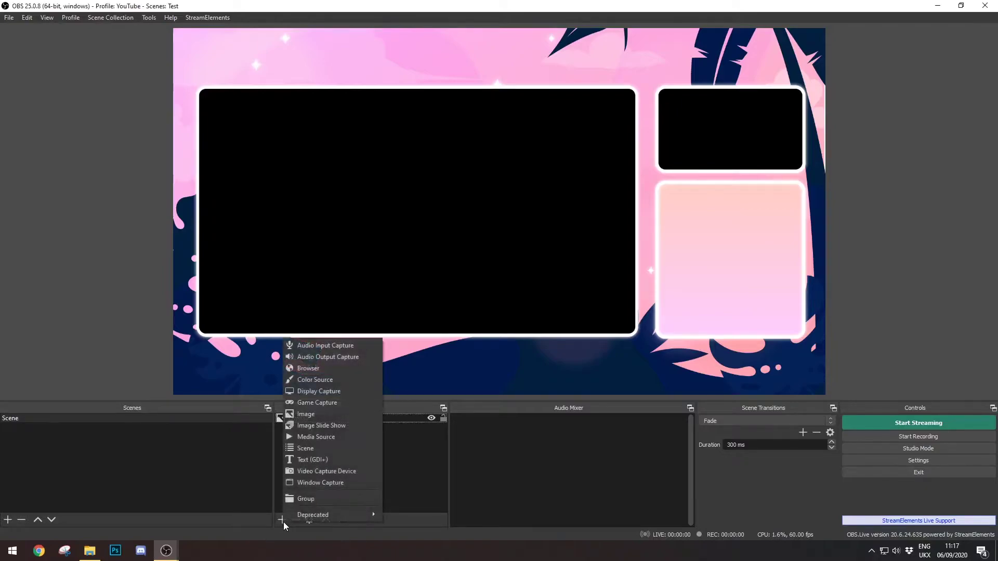
click(366, 473)
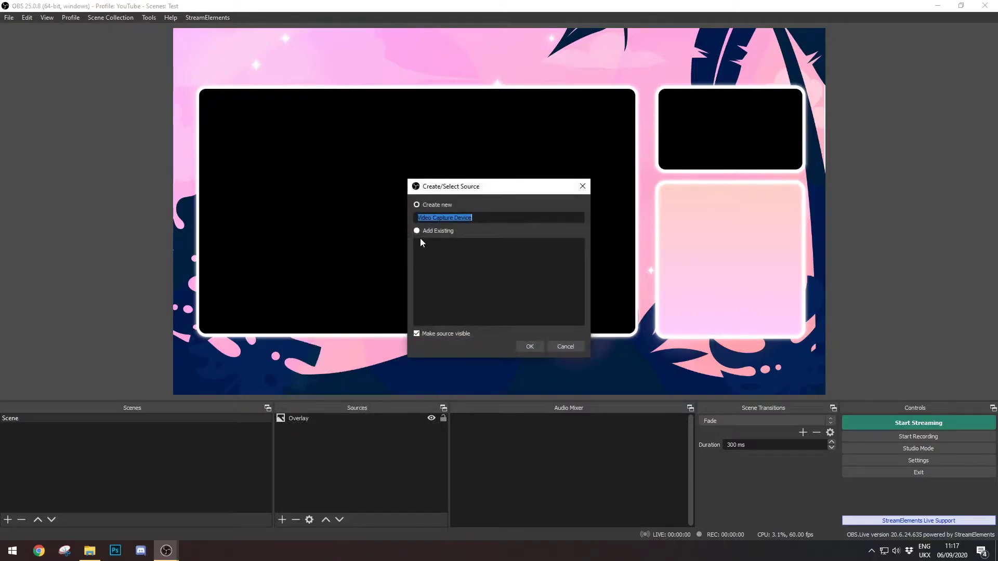
text(Webcam)
key(Return)
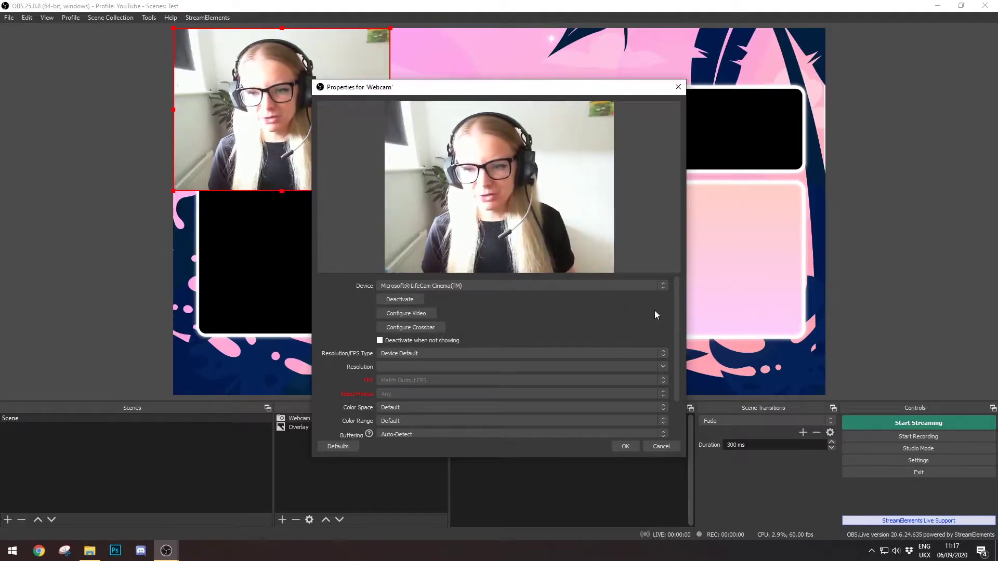
Step: Set the webcam's Resolution/FPS Type to Custom with resolution 1280x720
scroll(656, 317, down, 2)
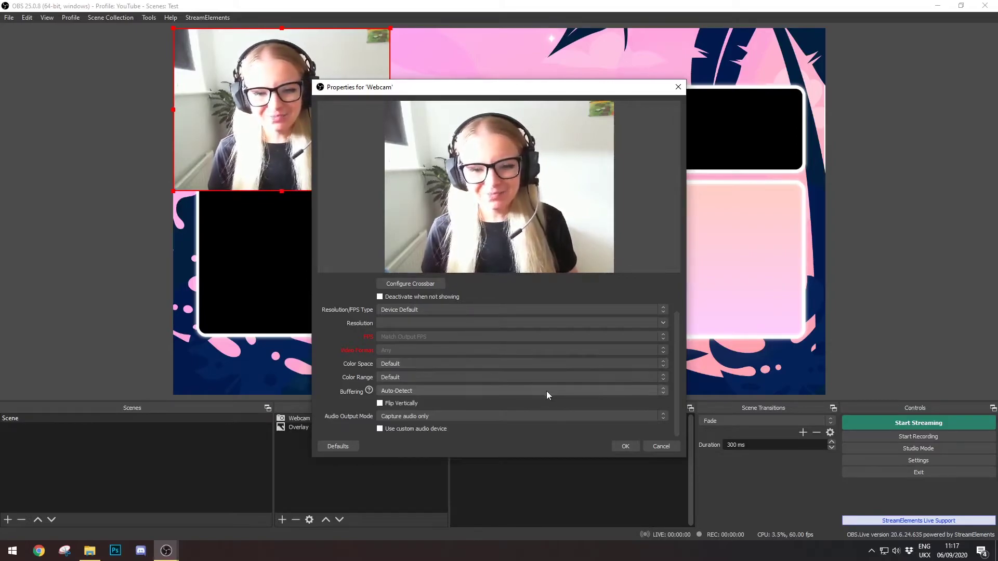
mouse_move(547, 391)
drag(480, 91, 574, 63)
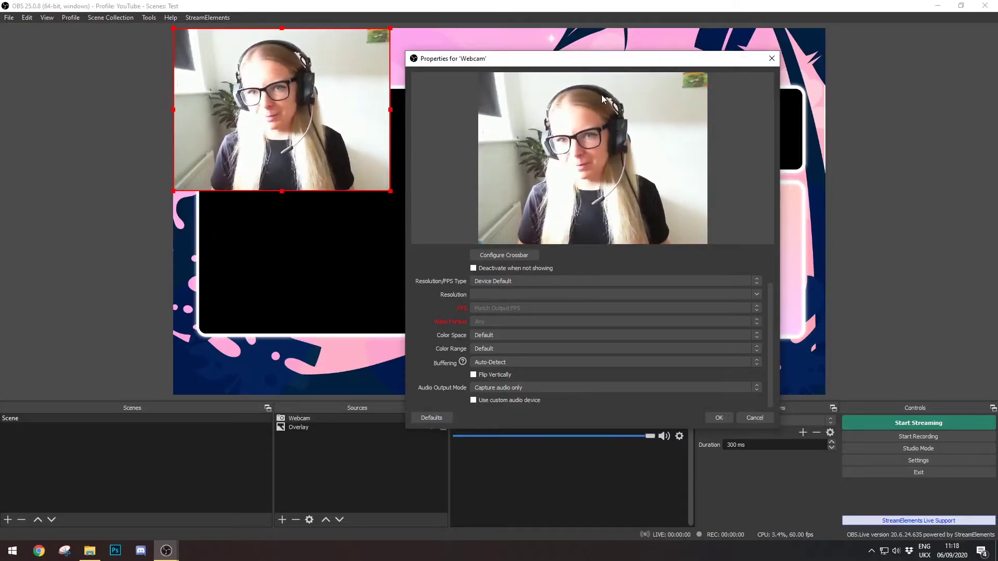
scroll(451, 315, up, 2)
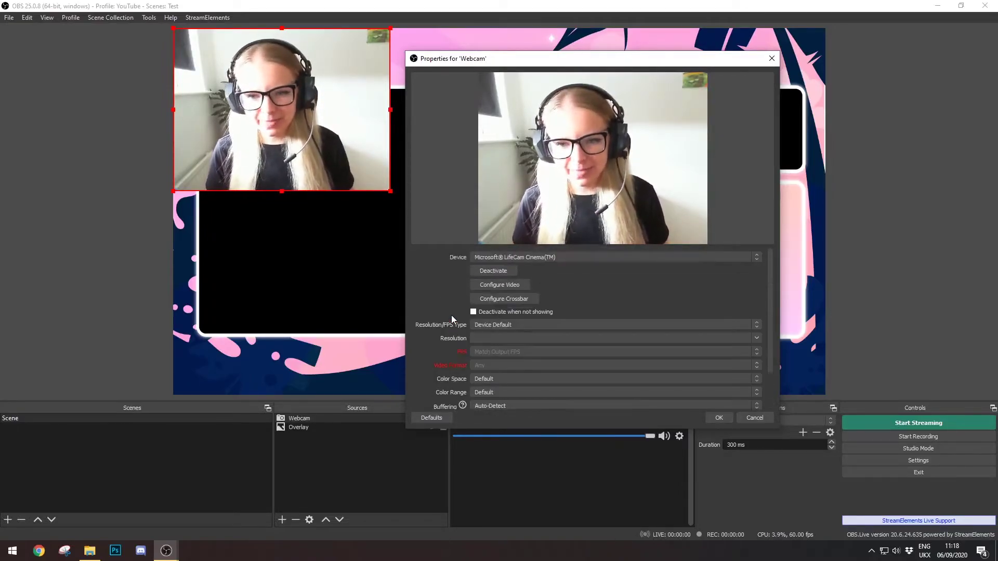
scroll(452, 315, down, 2)
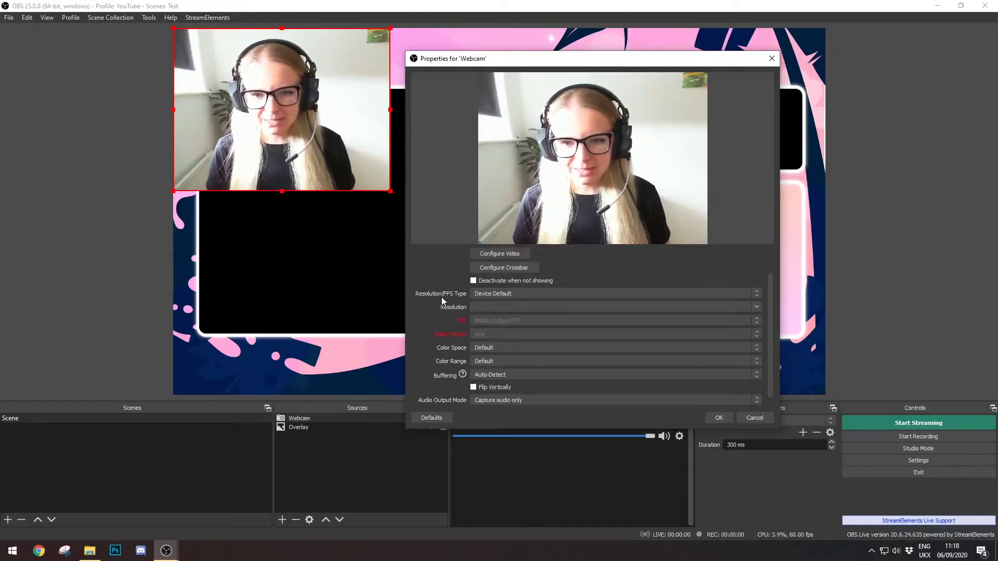
click(503, 294)
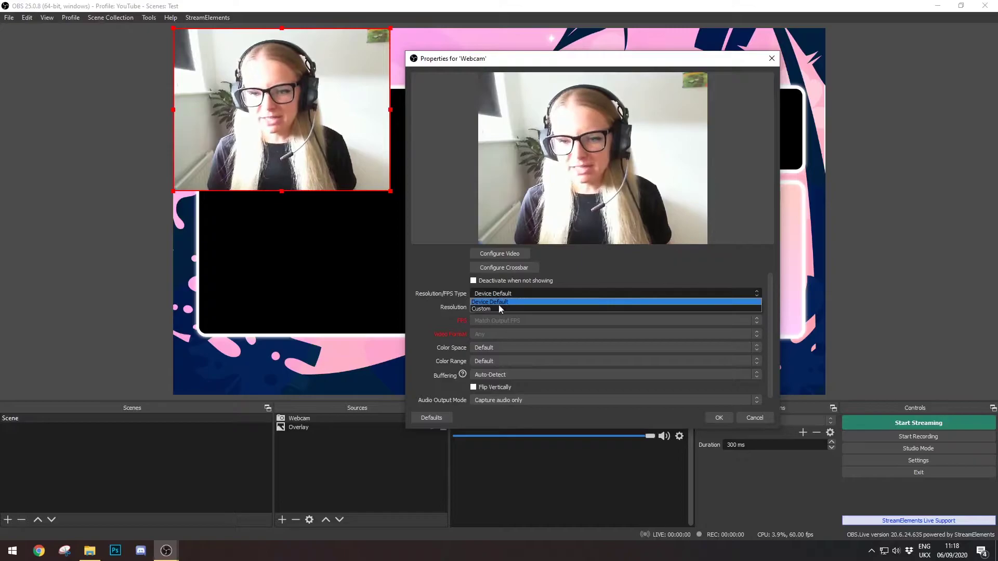
click(495, 310)
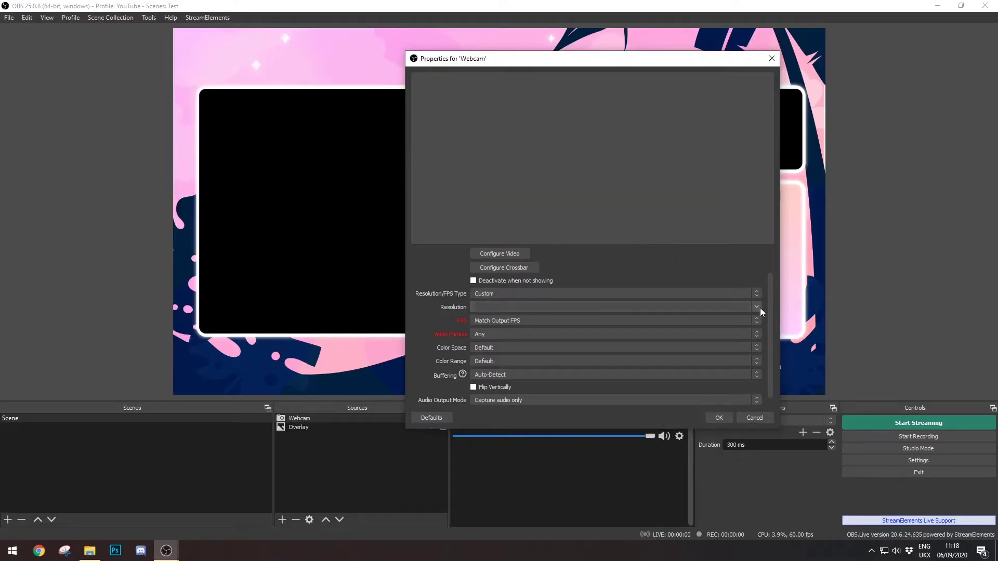
click(759, 308)
click(522, 315)
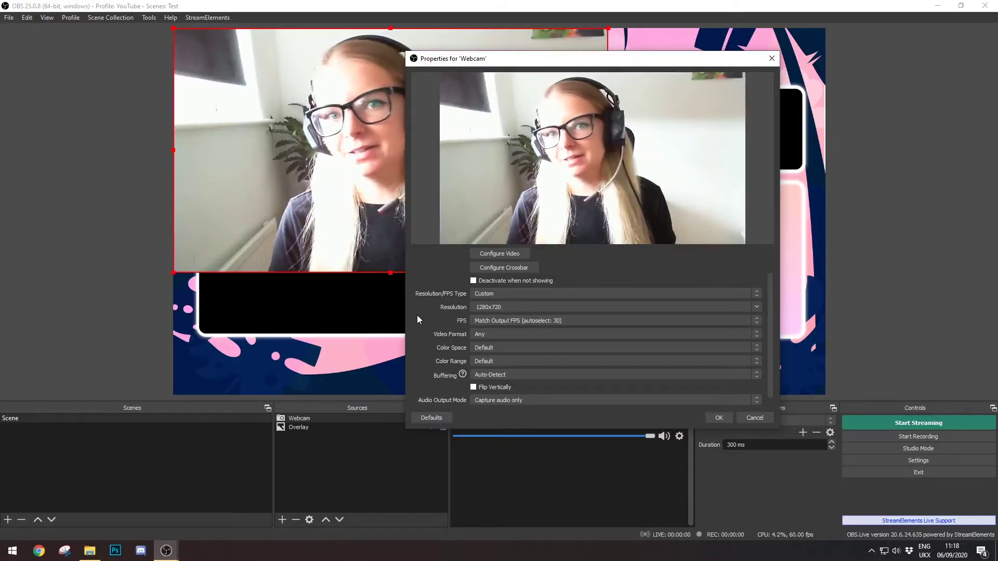
Step: Confirm the webcam settings and resize the feed into the overlay's top-right box
click(722, 414)
drag(422, 238, 503, 279)
drag(504, 226, 382, 259)
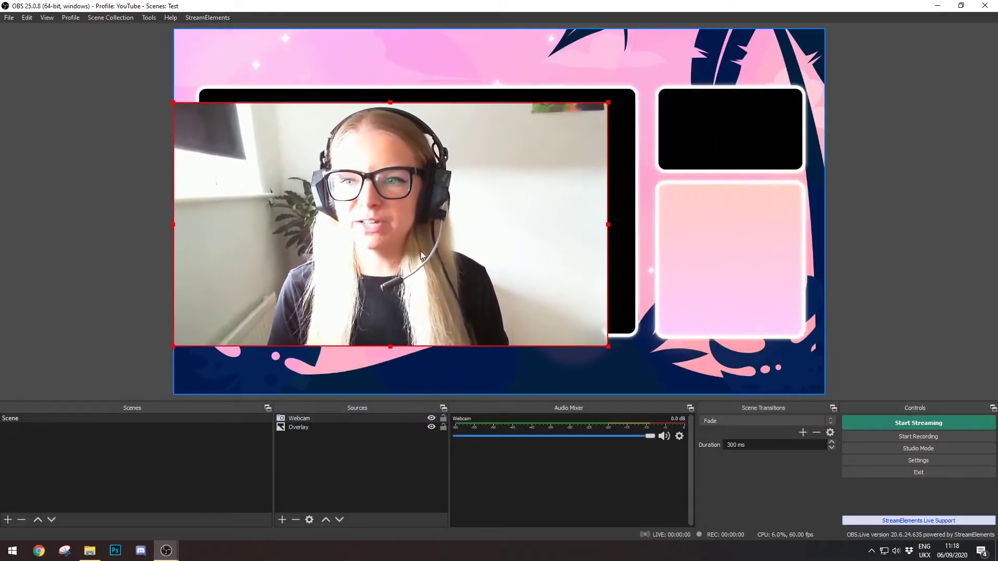
drag(410, 193, 605, 179)
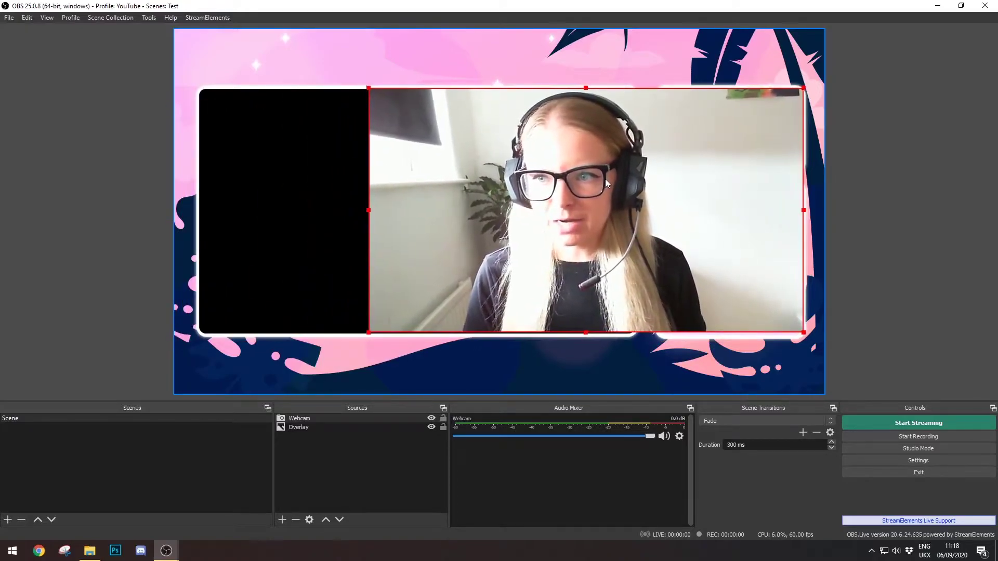
drag(370, 334, 657, 157)
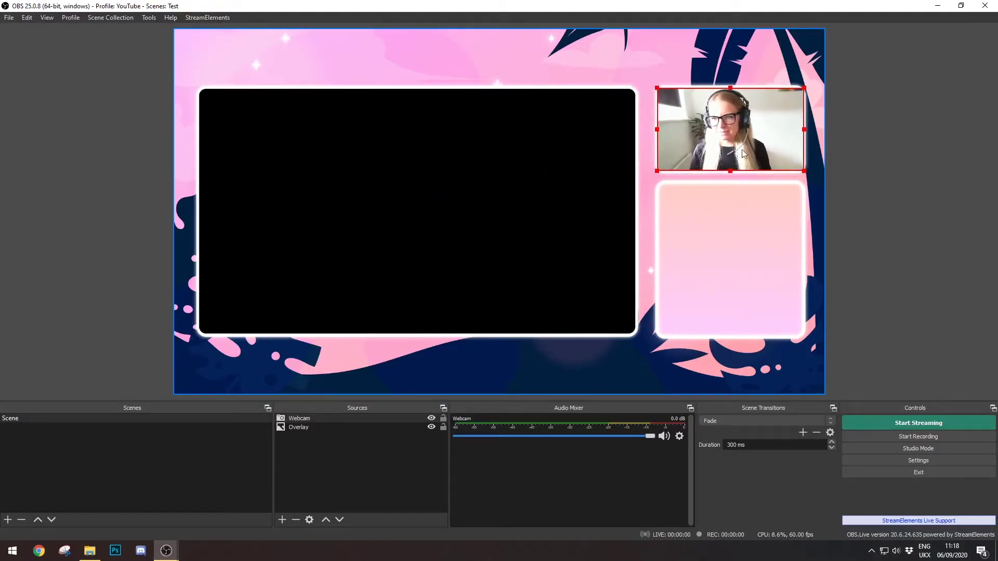
Step: Move Webcam beneath Overlay in the Sources layer order
click(763, 68)
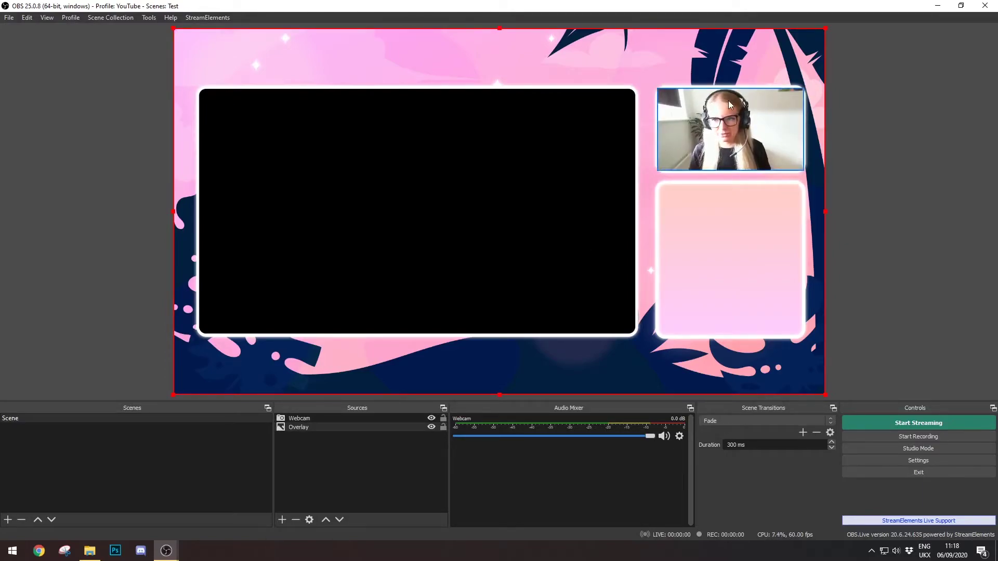
click(335, 418)
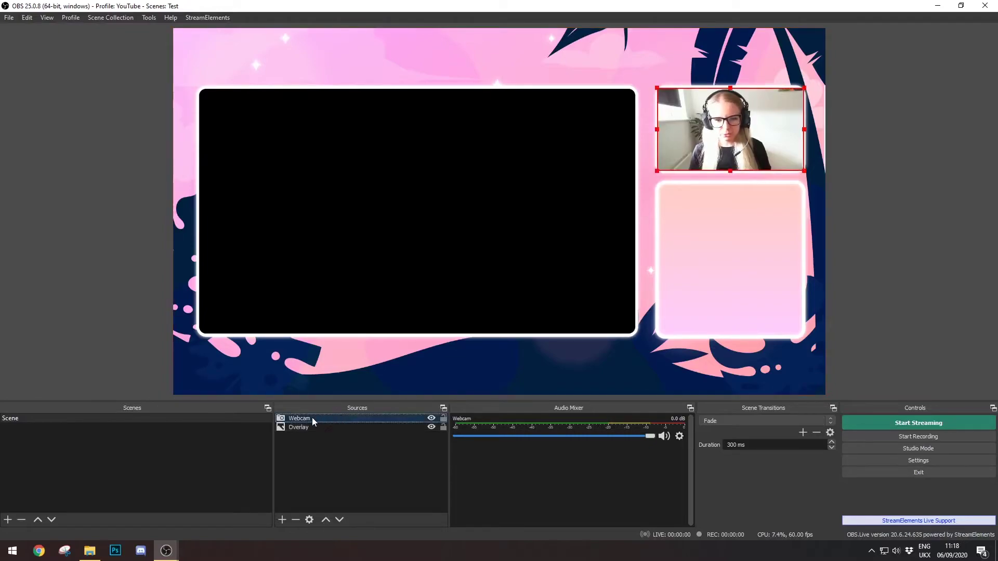
mouse_move(314, 418)
mouse_down()
mouse_move(314, 447)
mouse_move(314, 428)
mouse_move(298, 431)
mouse_move(319, 429)
mouse_up()
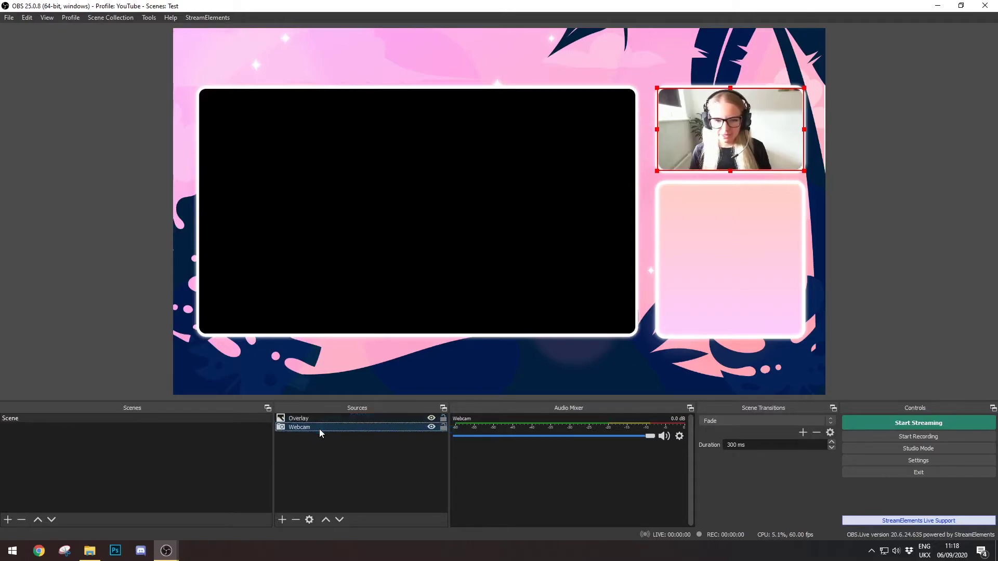
click(844, 192)
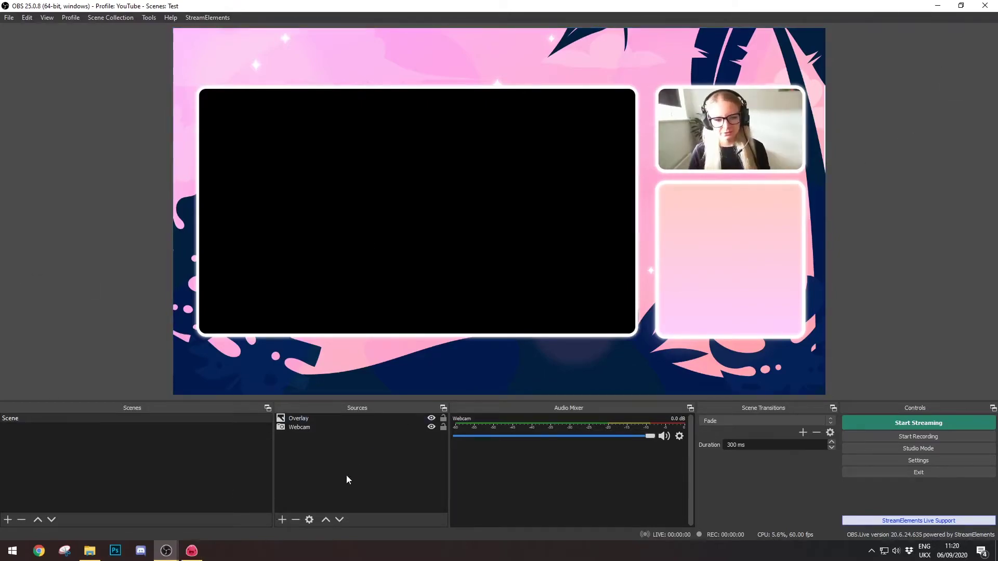
Step: Add a Game Capture source set to Capture specific window, targeting the Slime Rancher window
click(286, 516)
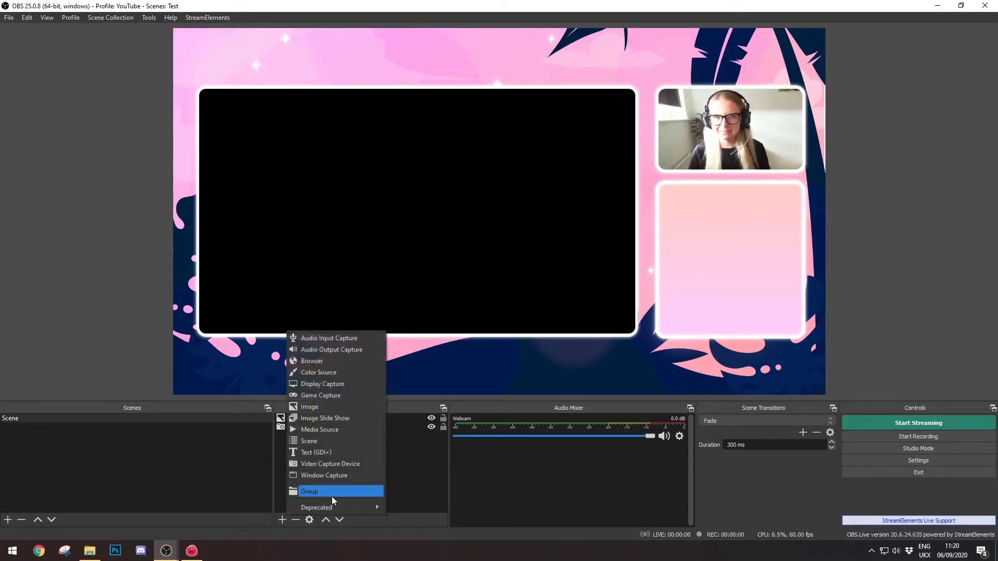
click(343, 396)
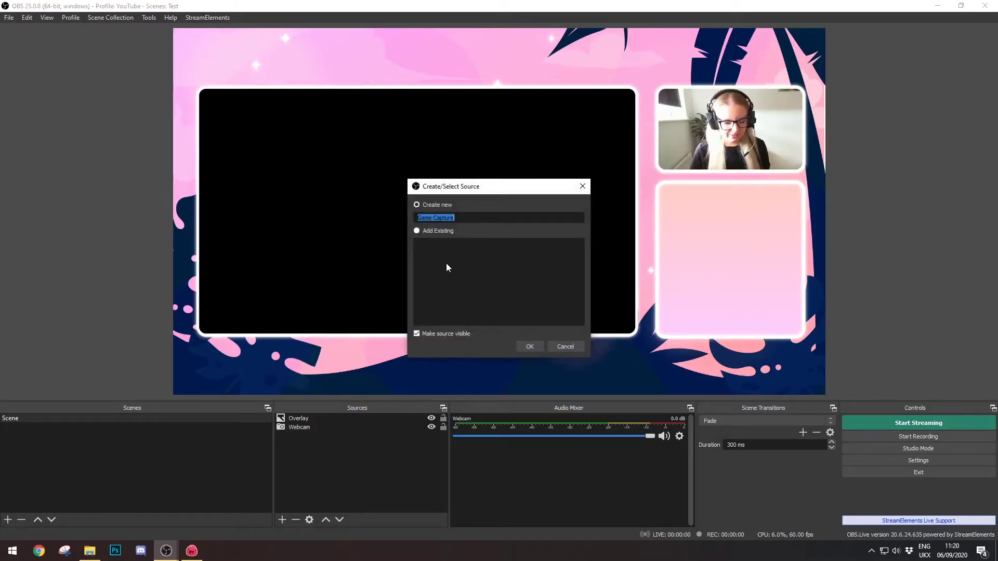
click(530, 345)
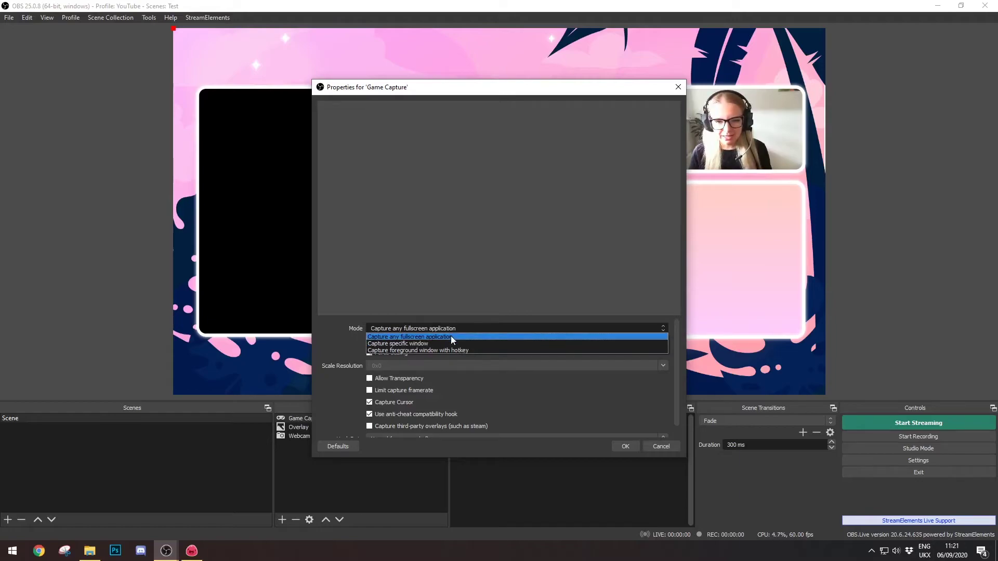
click(458, 343)
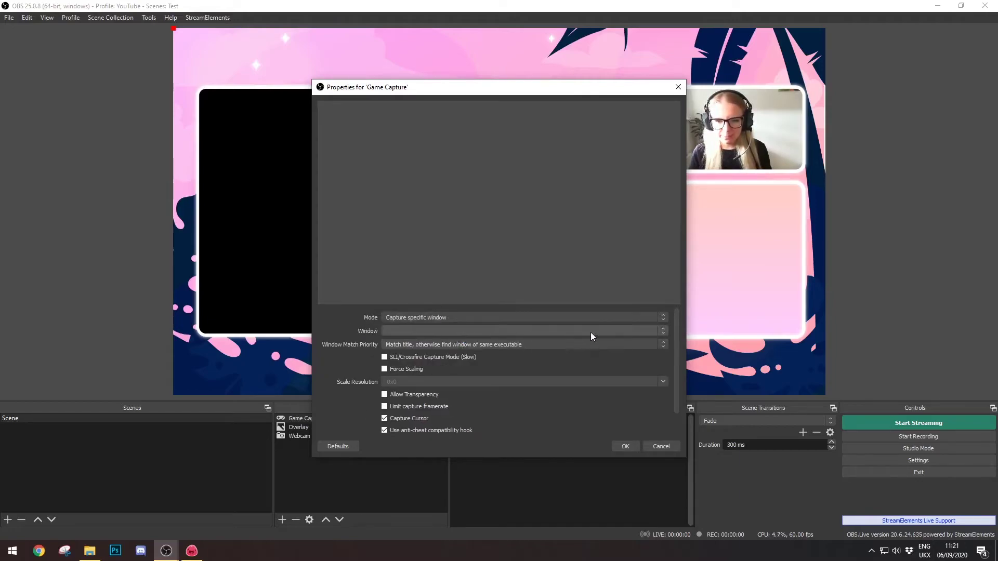
click(662, 332)
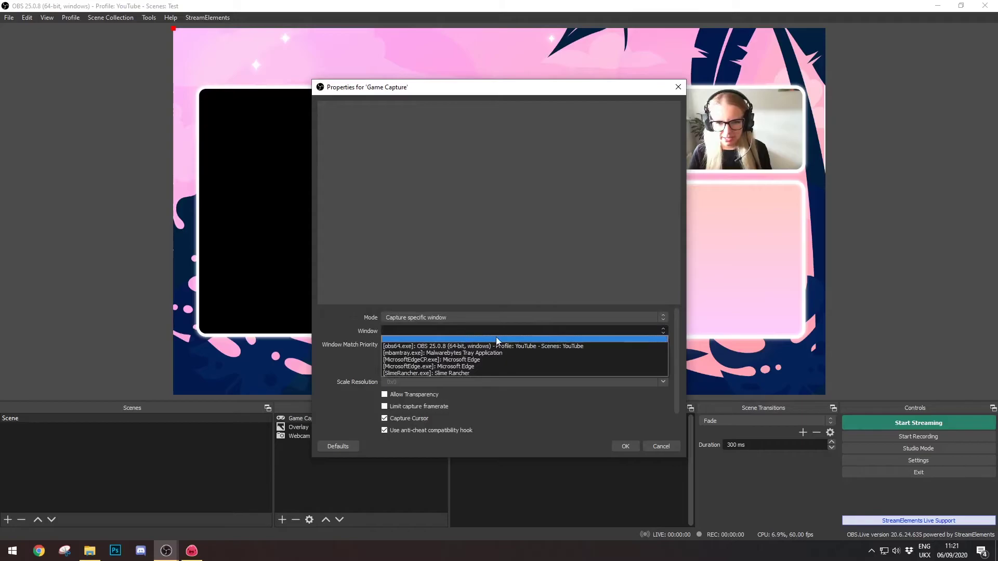
click(476, 372)
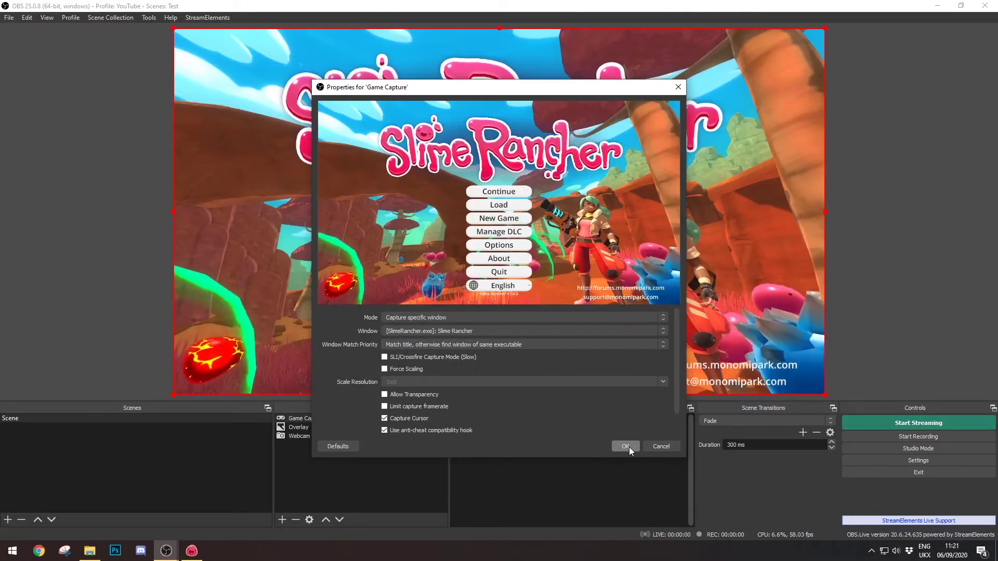
click(625, 446)
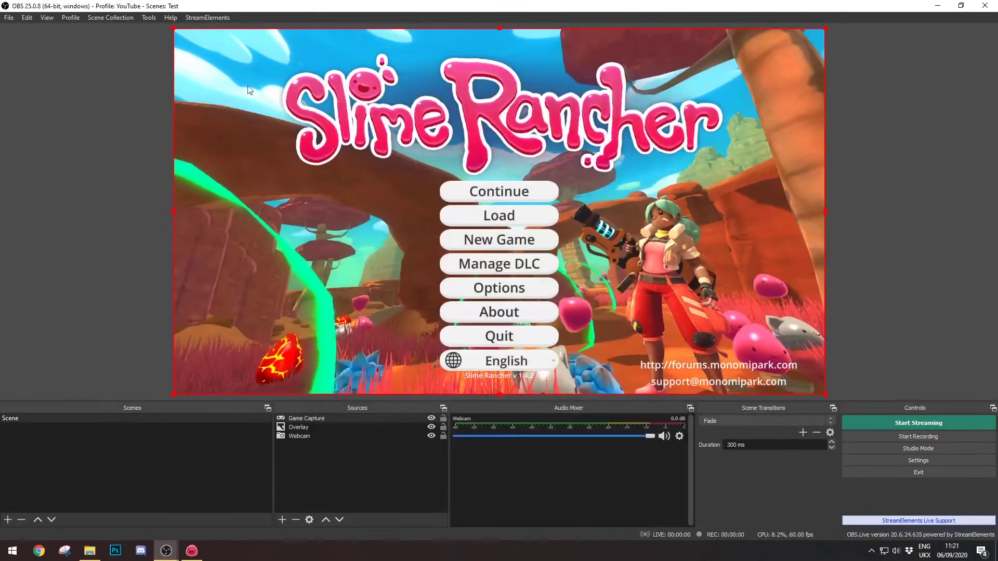
Step: Fit the Slime Rancher capture into the main frame and layer it below Overlay and Webcam
drag(175, 32, 398, 159)
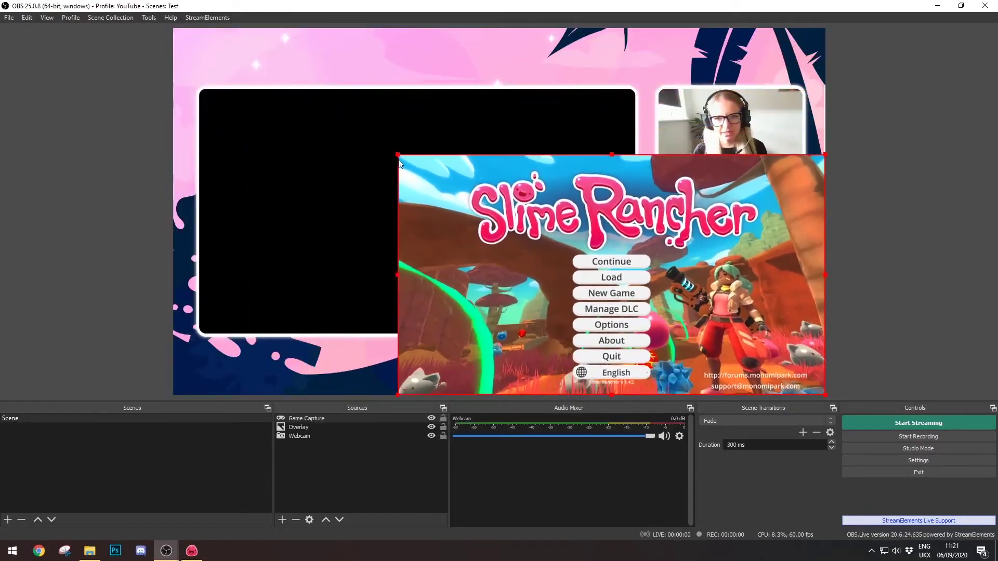
drag(490, 200, 291, 136)
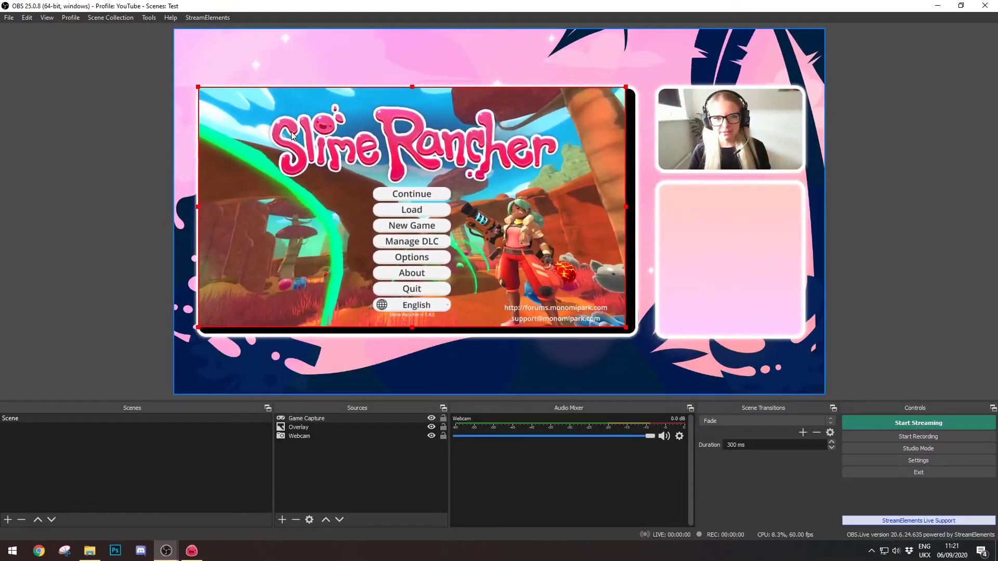
drag(631, 333, 639, 339)
drag(615, 295, 613, 297)
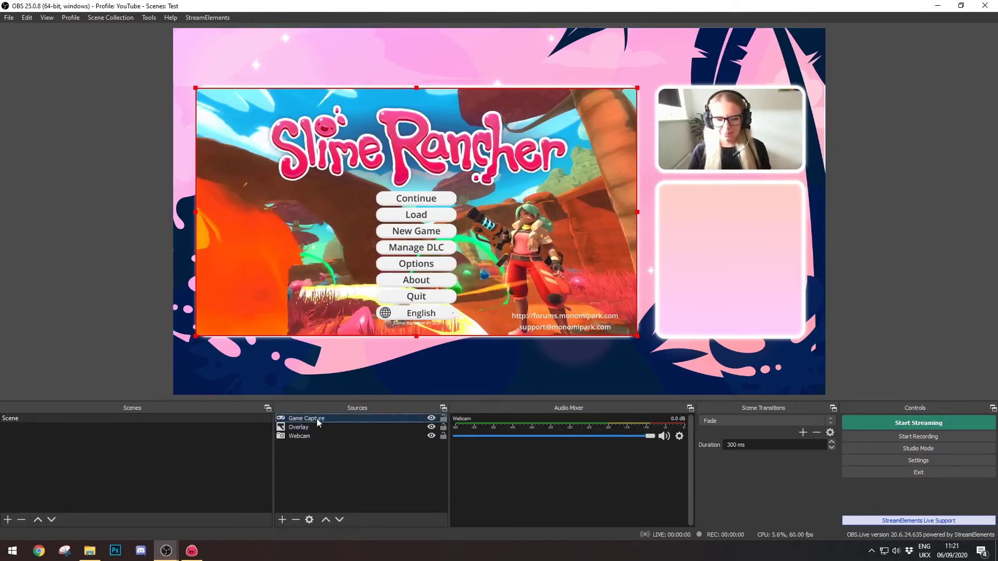
drag(317, 419, 314, 441)
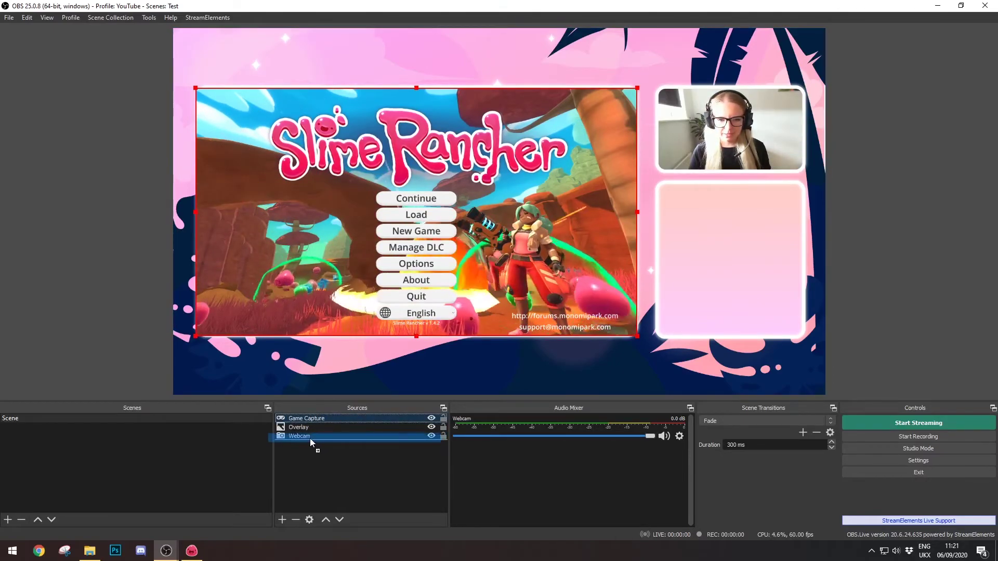
click(330, 461)
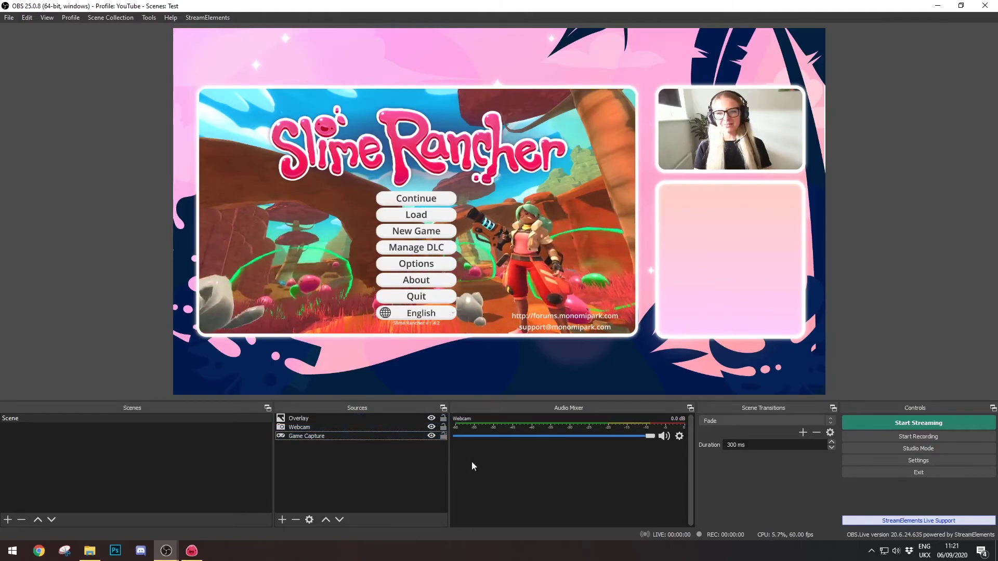